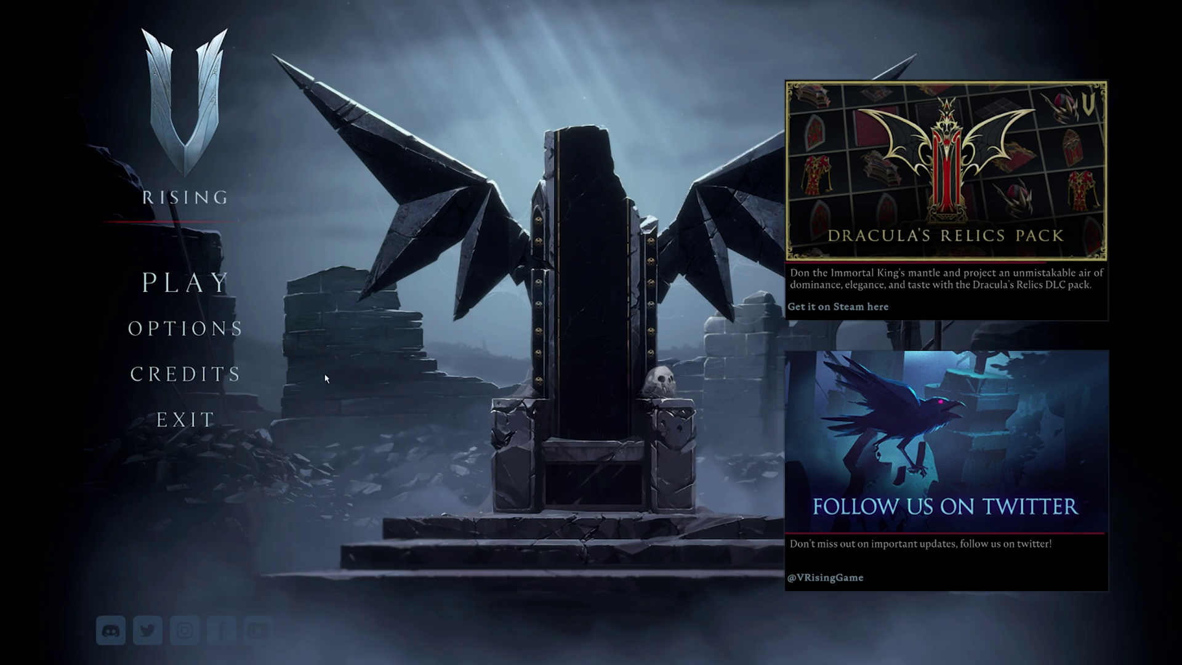
In V Rising's Sound options, enable voice chat with Push To Talk and raise Voice Chat volume to 80
left_click(203, 339)
left_click(263, 375)
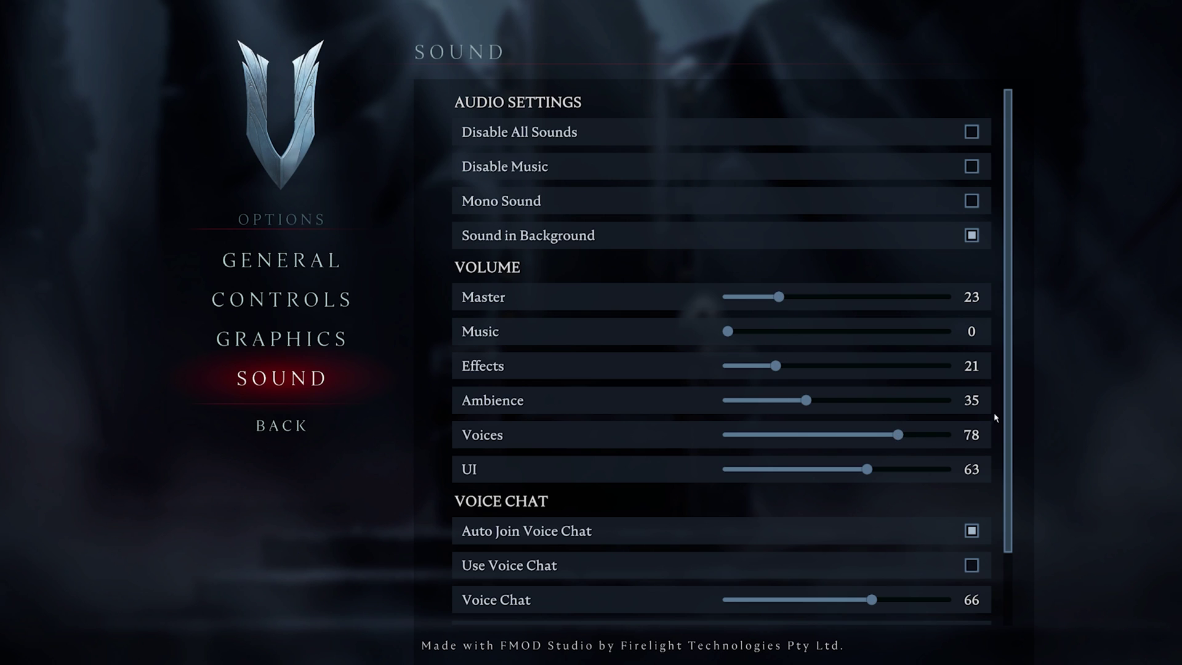
scroll(1012, 544, "down", 2)
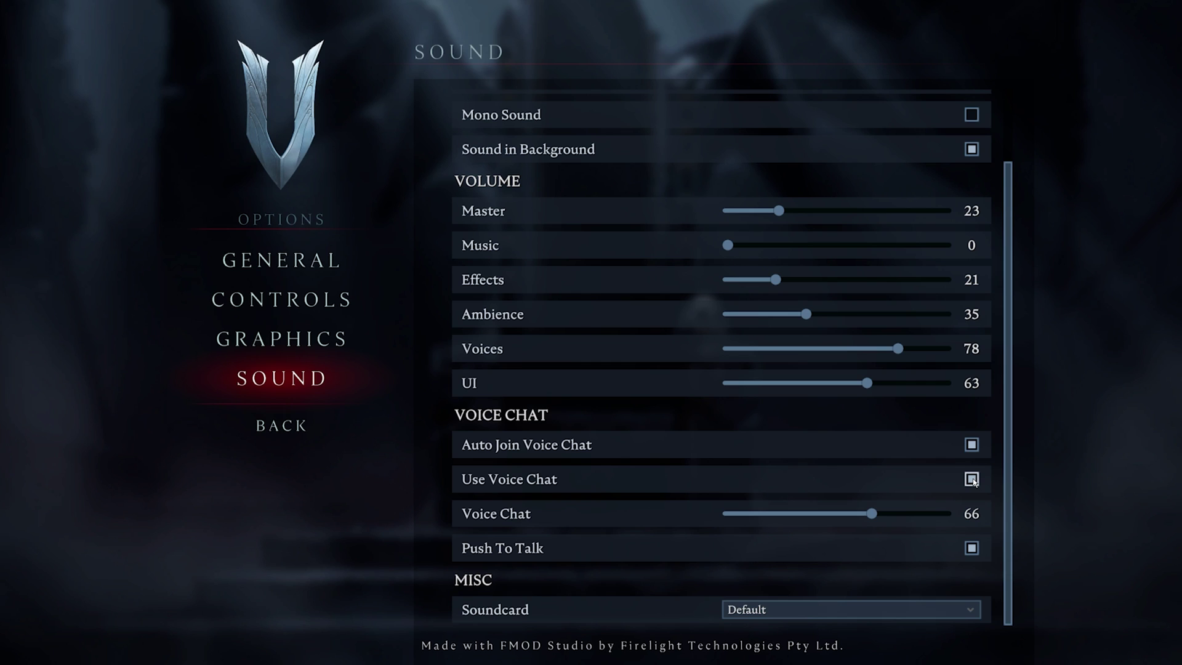
left_click_drag(871, 513, 904, 515)
Check the Push To Talk key binding, set Soundcard to Kopfhörer (Realtek(R) Audio), and return to the main menu
left_click(318, 303)
scroll(534, 404, "down", 10)
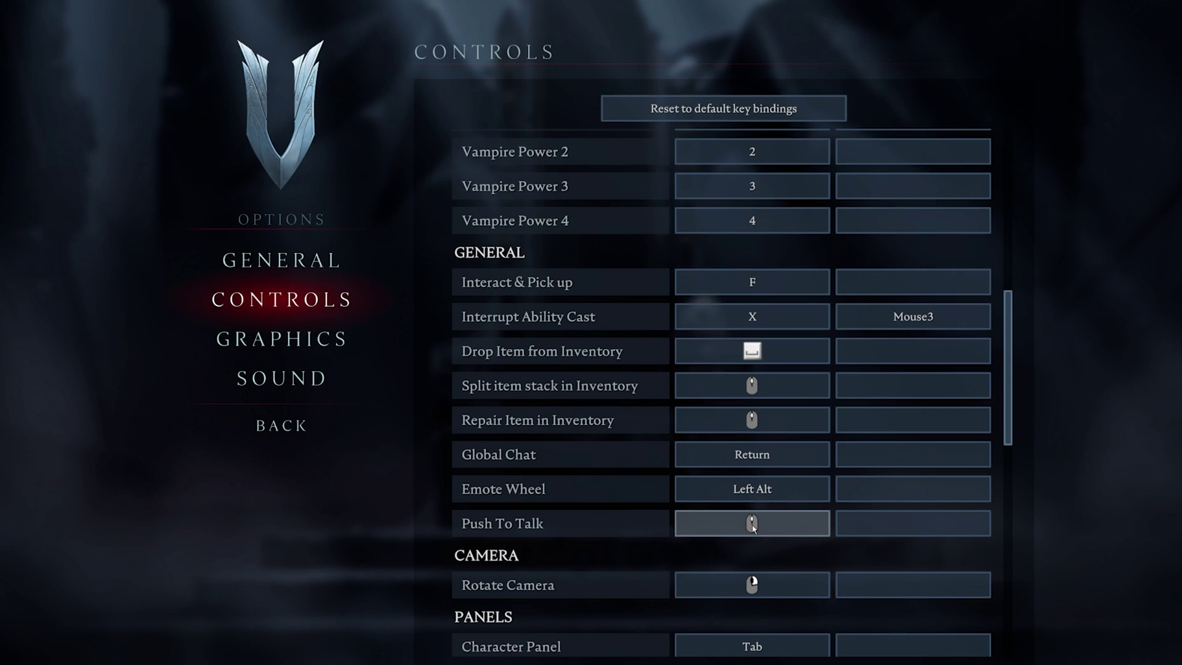
left_click(317, 379)
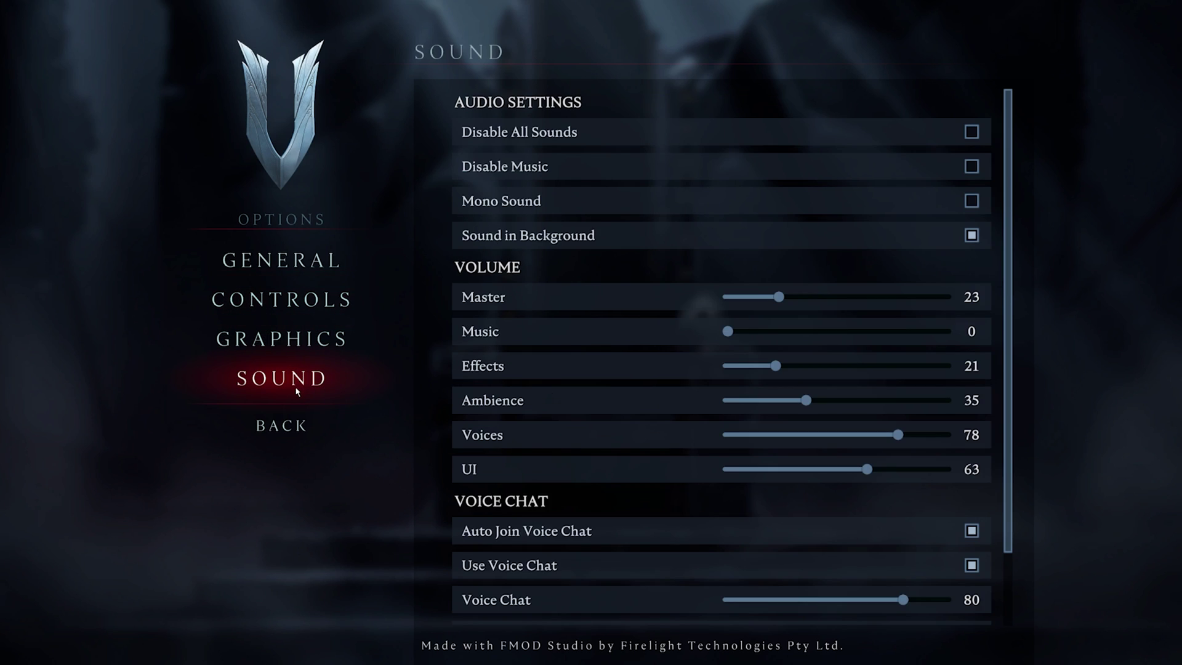
scroll(631, 421, "down", 2)
left_click(780, 611)
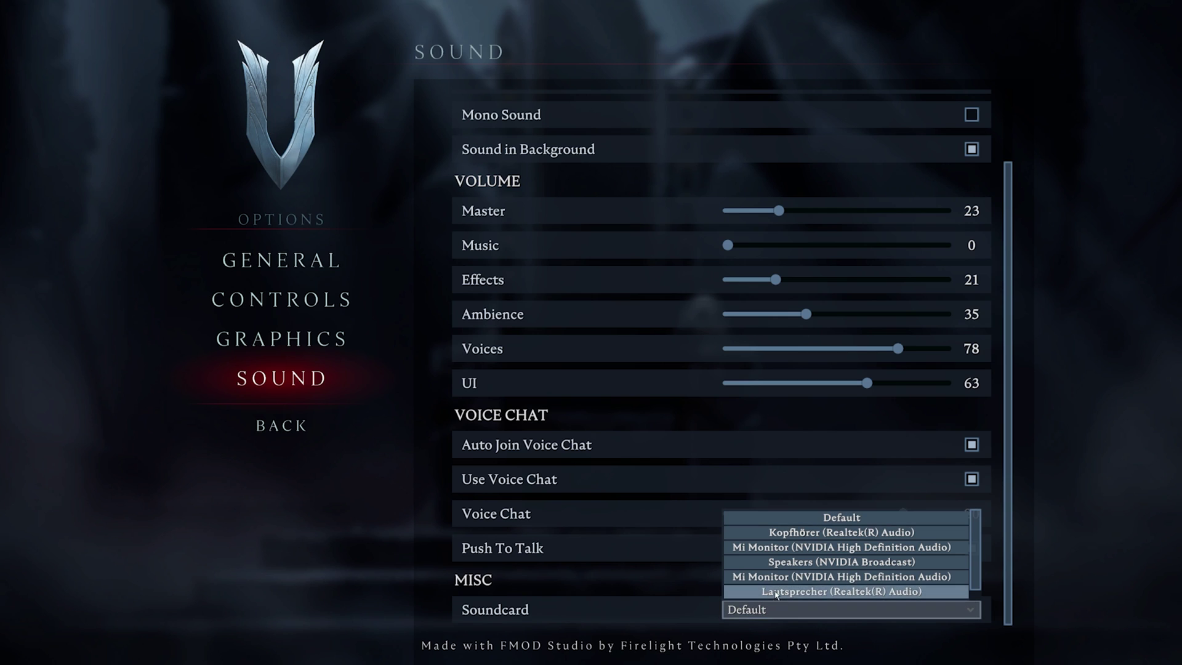
left_click(772, 532)
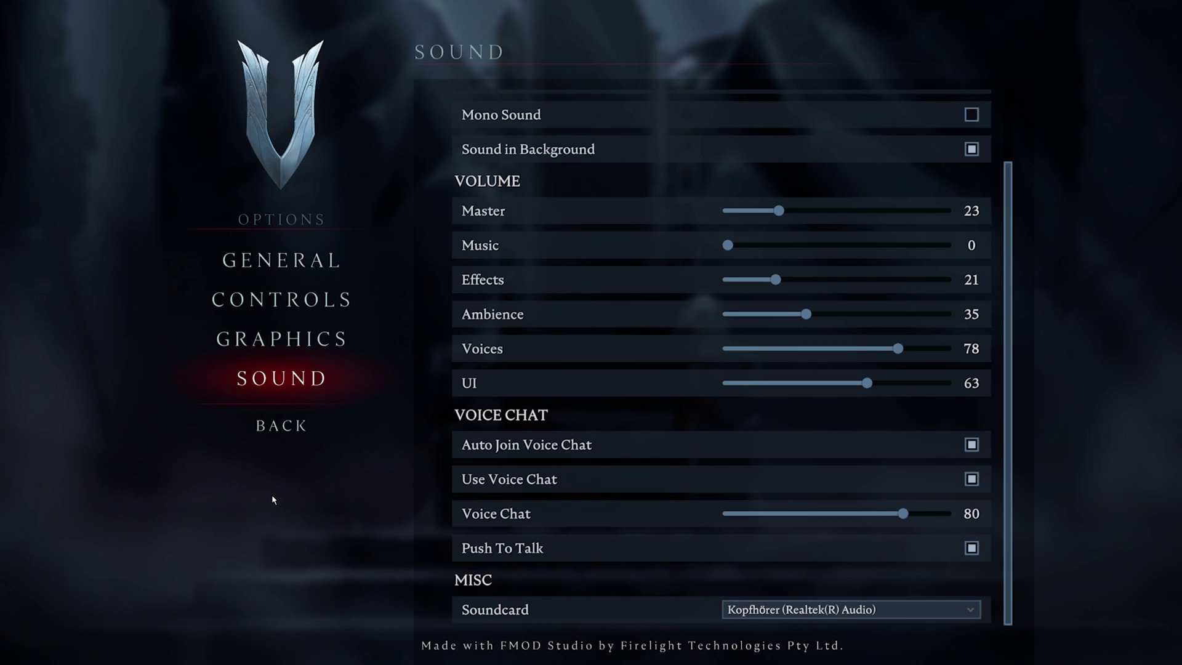
left_click(282, 426)
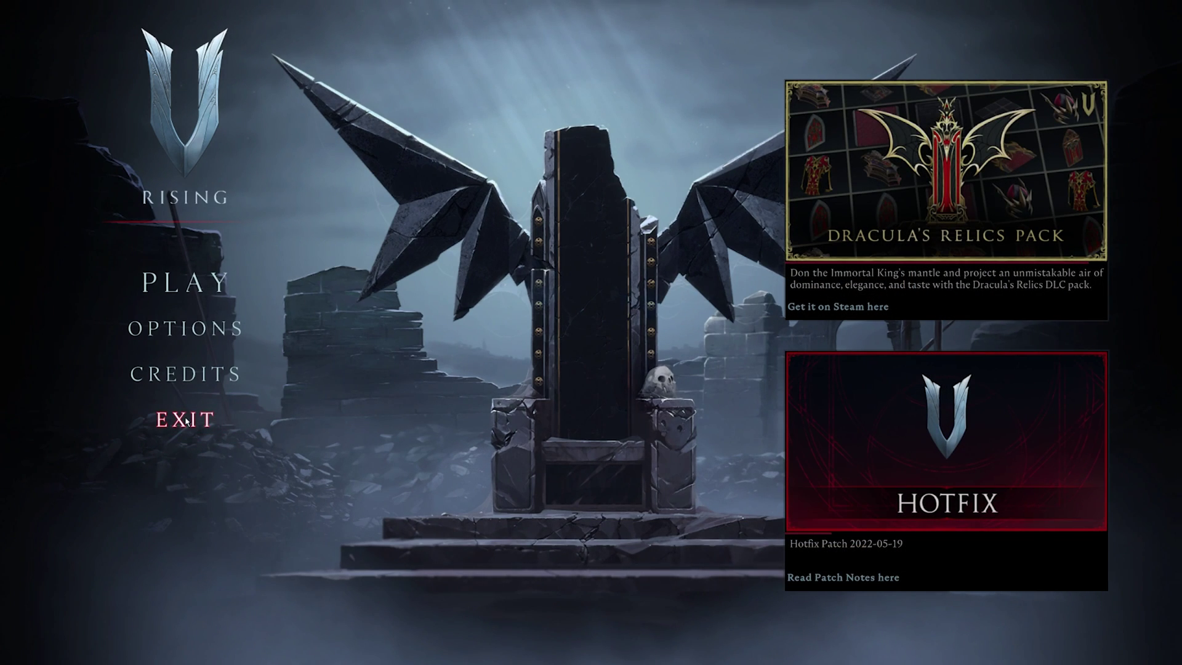
Quit the game, launch Windows Settings, and open the Sound page down to the Samson microphone input
left_click(186, 421)
key("super")
type("s")
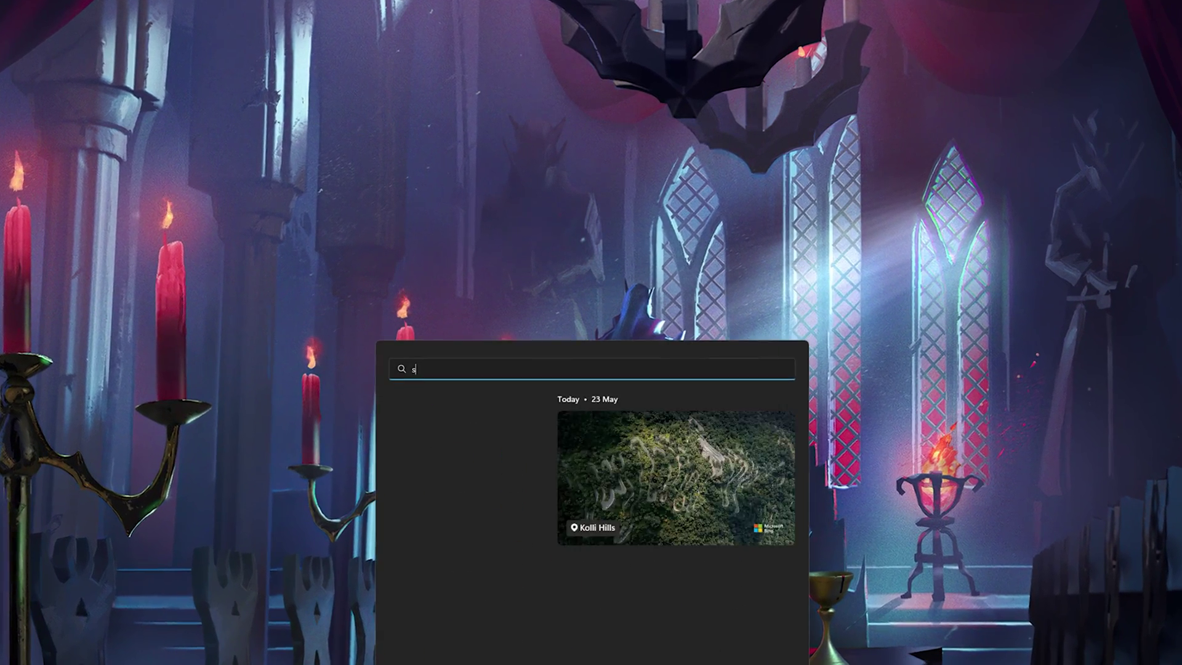
type("ettings")
key("Return")
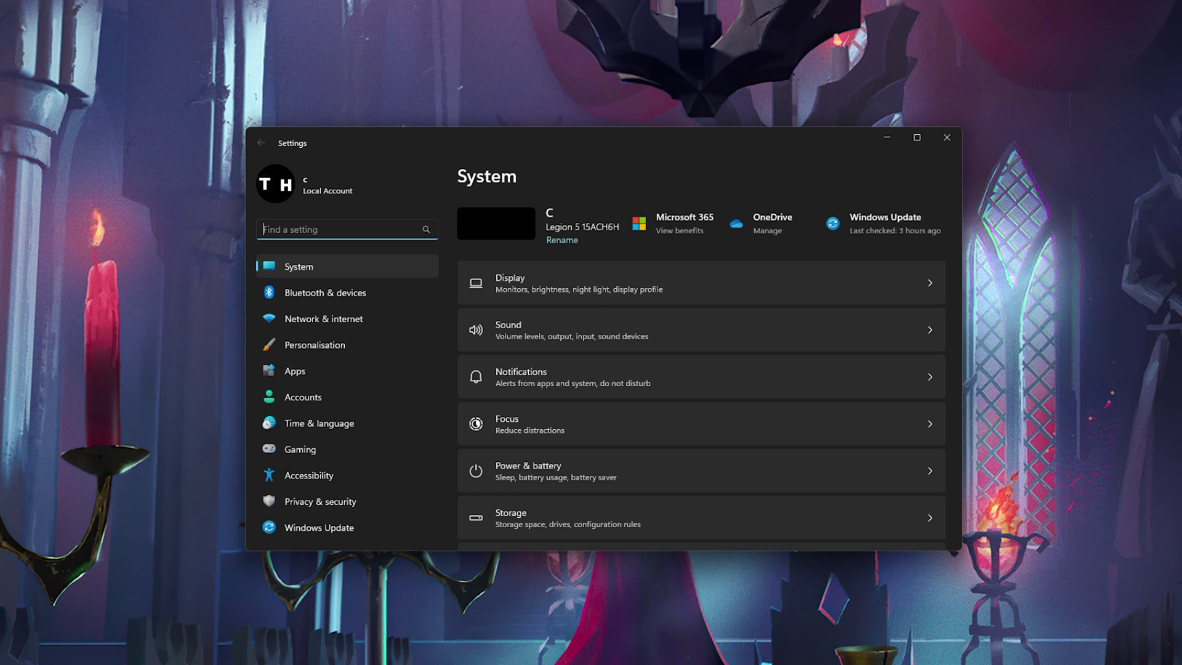
left_click(531, 323)
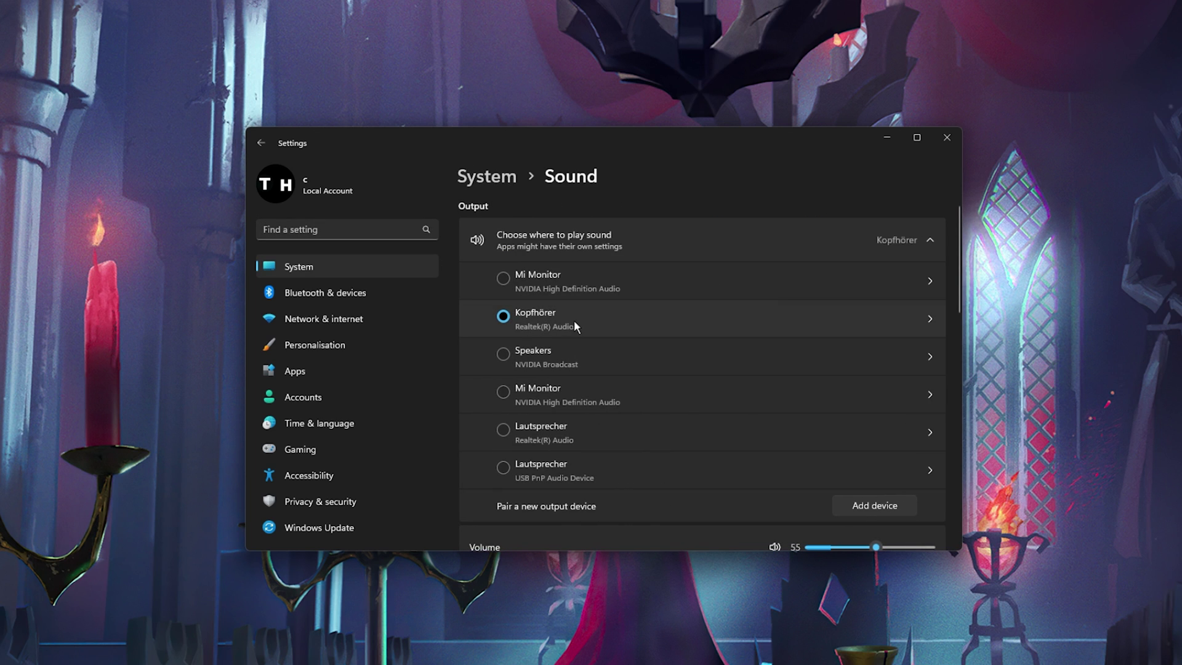
left_click_drag(959, 257, 957, 381)
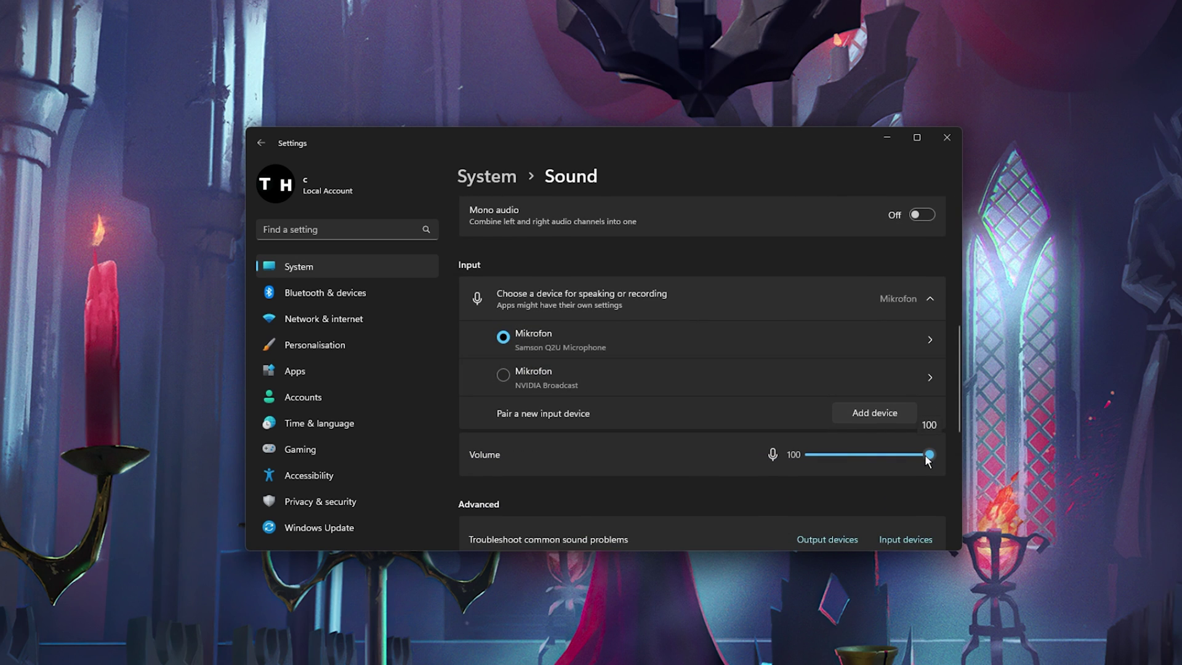
left_click(930, 341)
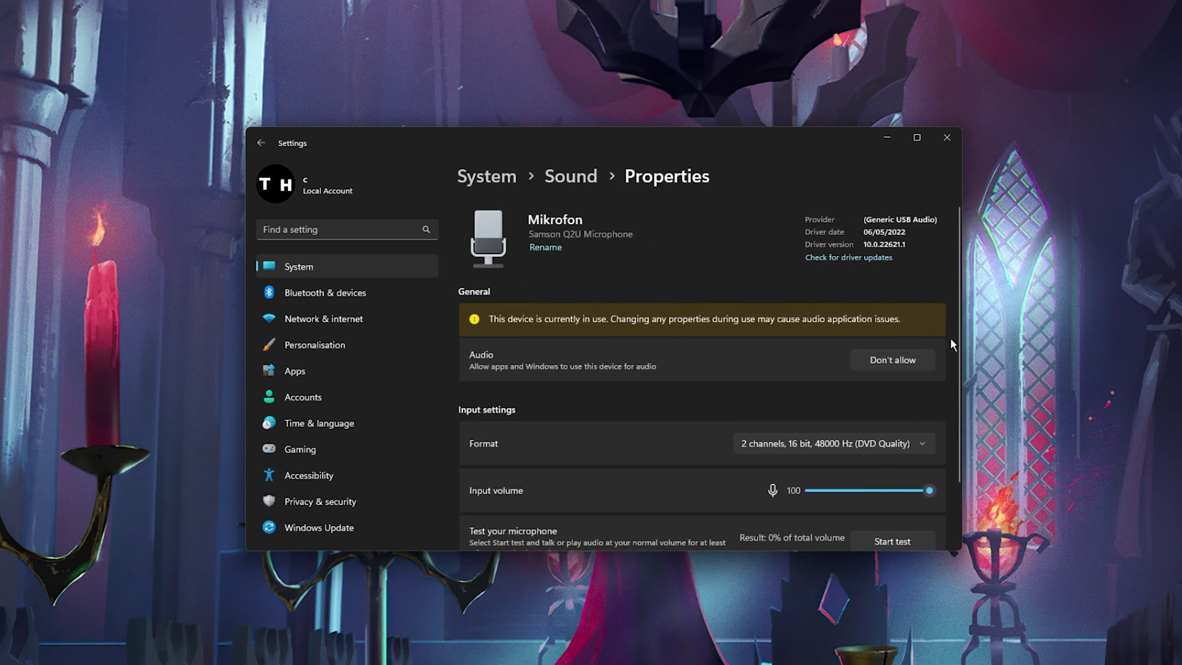
left_click(927, 370)
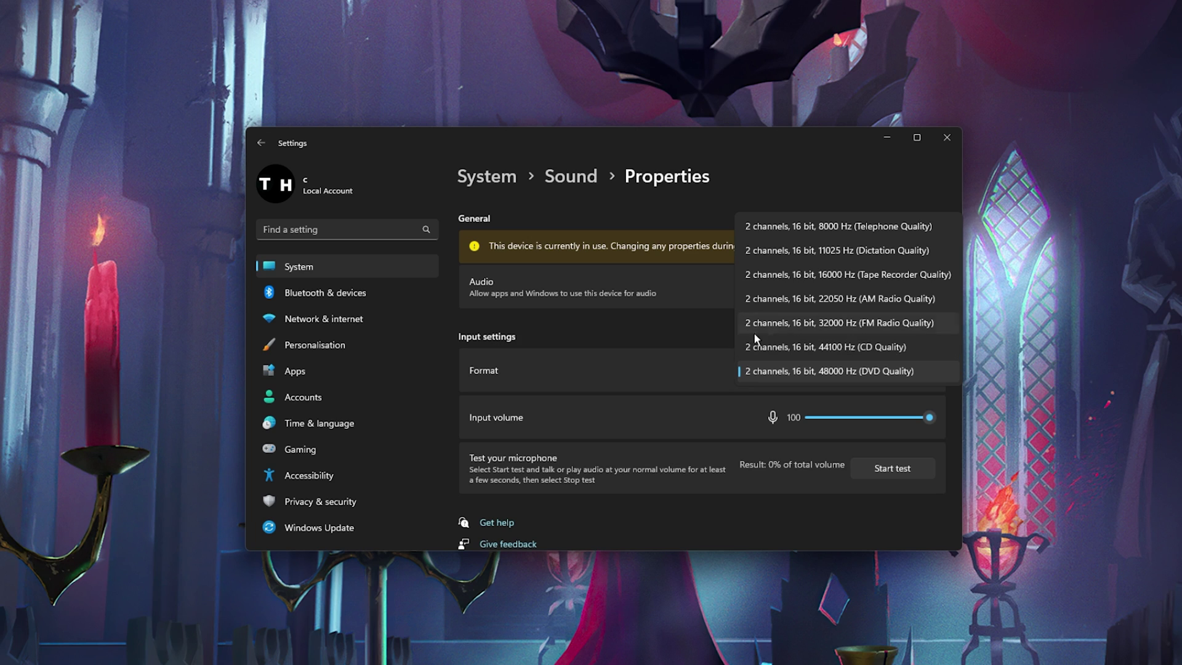
left_click(698, 334)
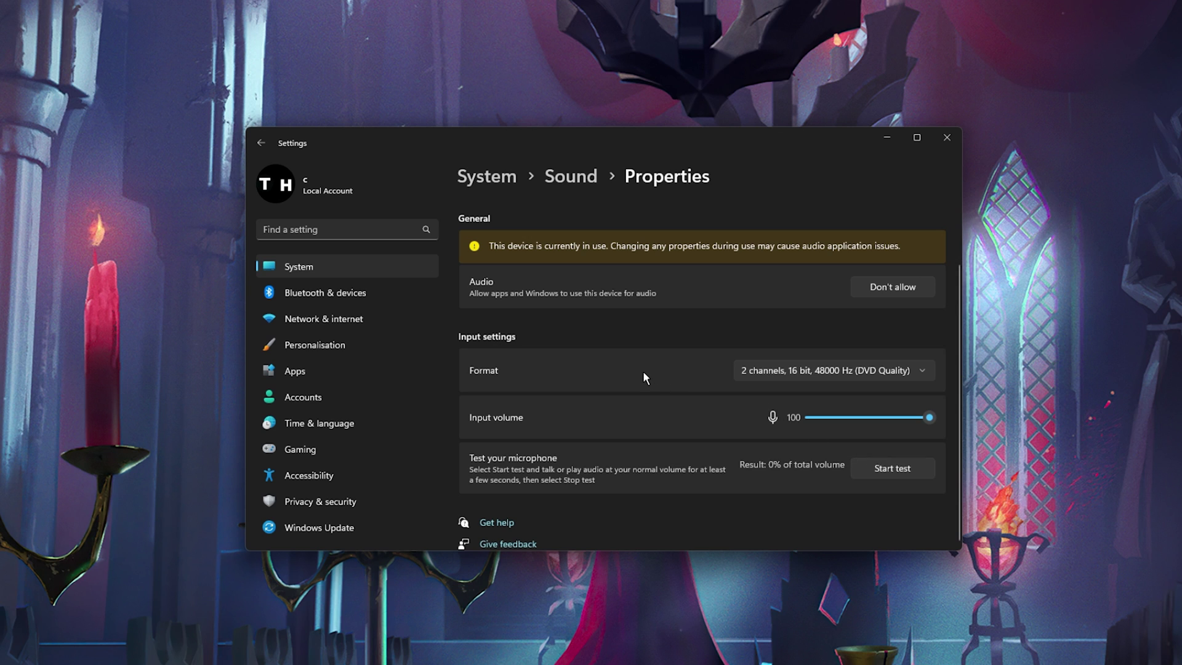
Go back to the Sound page, collapse the output and input device lists, and scroll to the Advanced options
key("alt+Left")
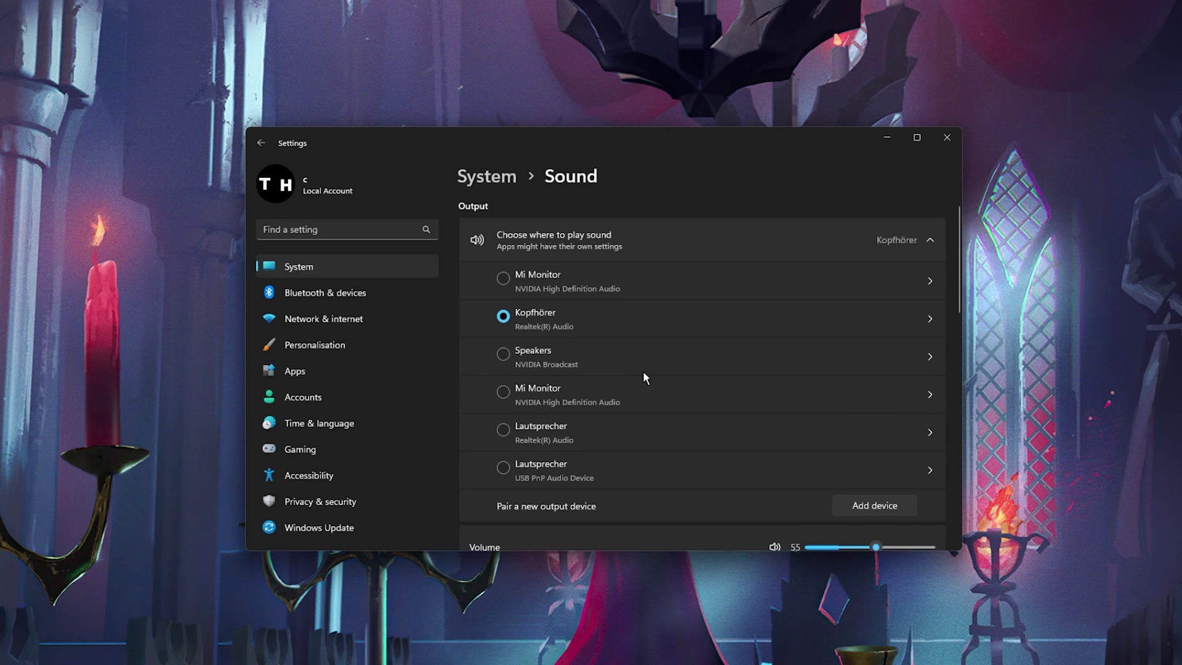
left_click(928, 240)
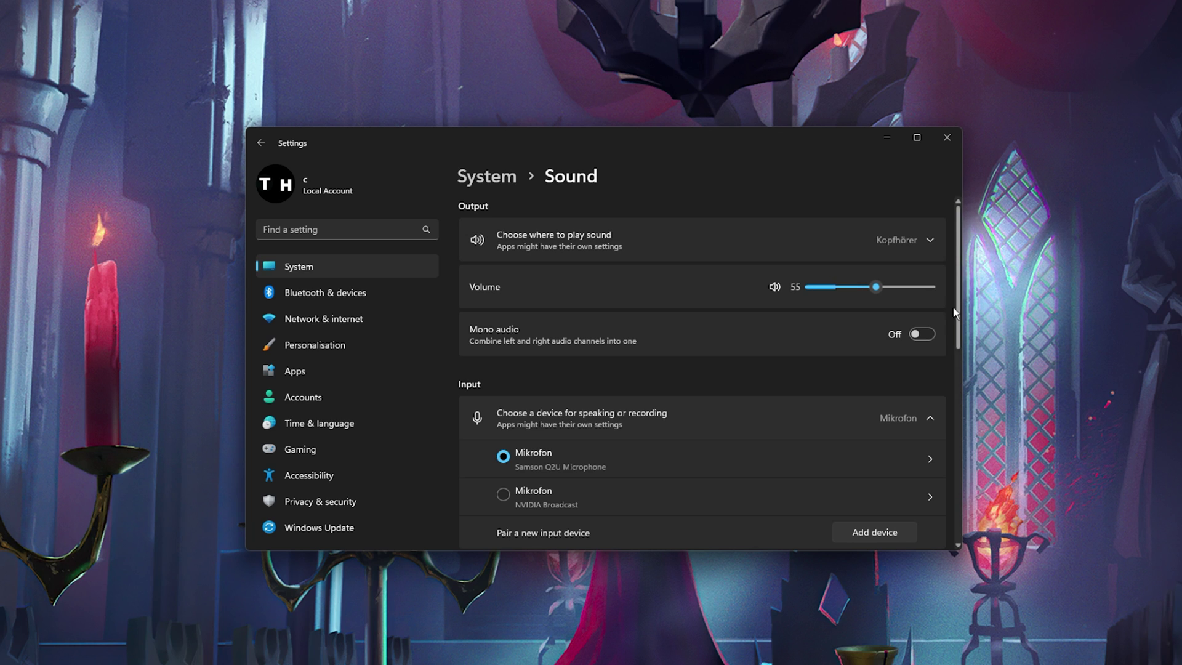
left_click(929, 418)
scroll(929, 413, "down", 1)
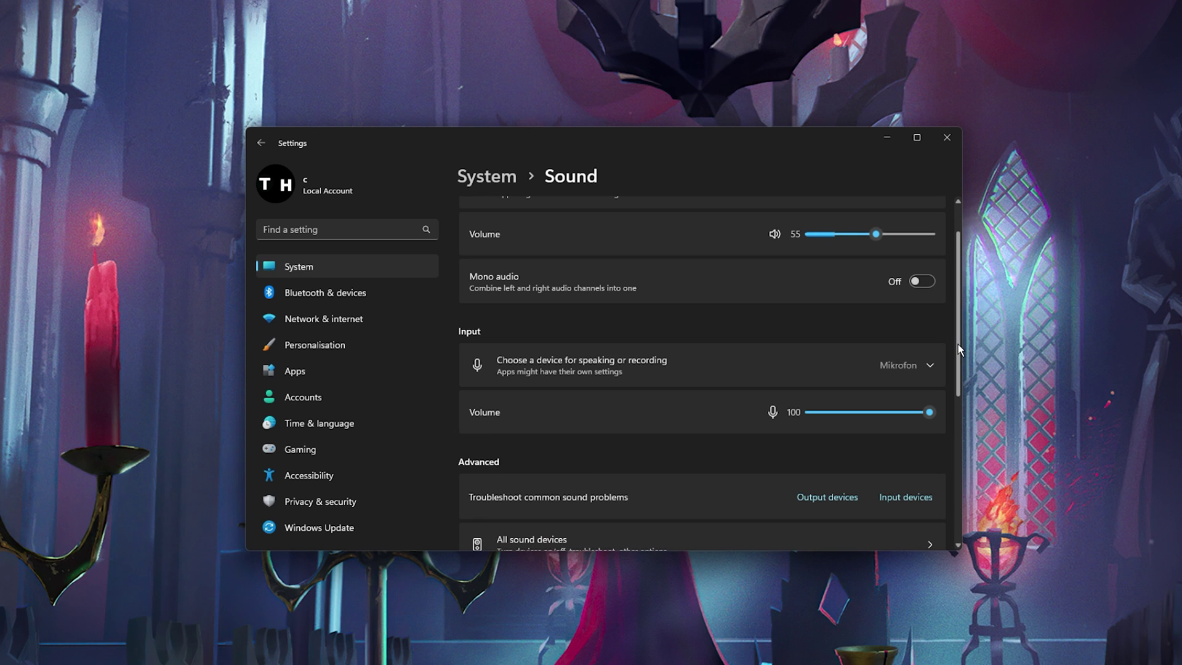
left_click_drag(958, 349, 944, 459)
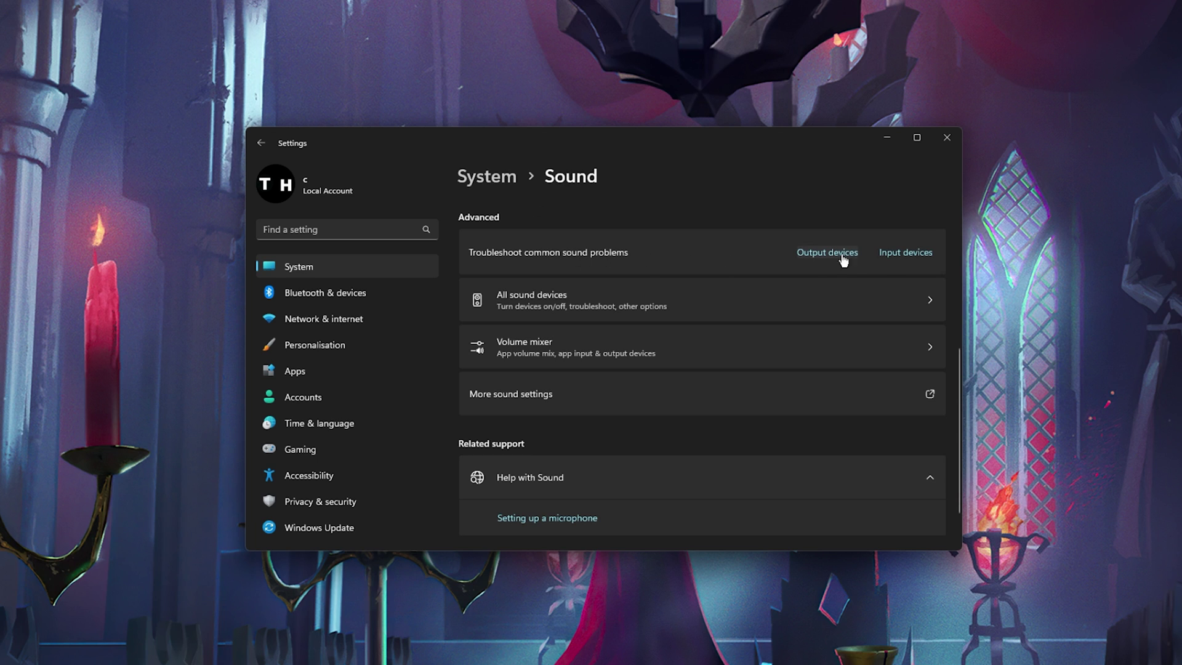
left_click(882, 258)
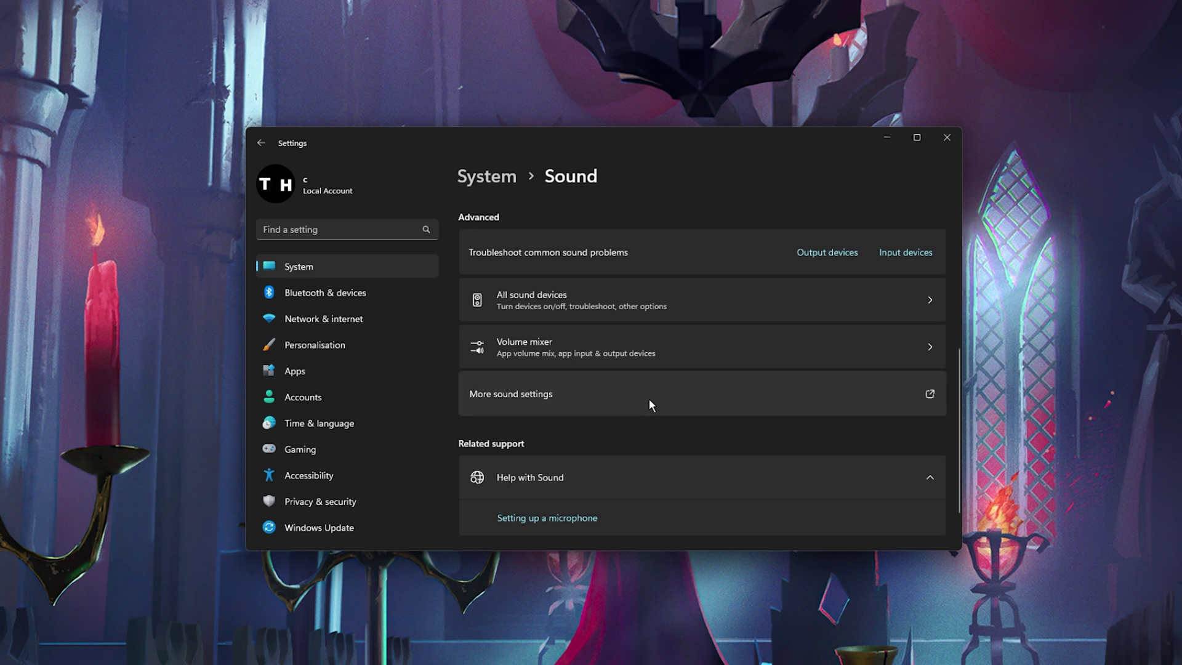
Open the Sound control panel through More sound settings, close Settings, and show the Recording devices
left_click(581, 376)
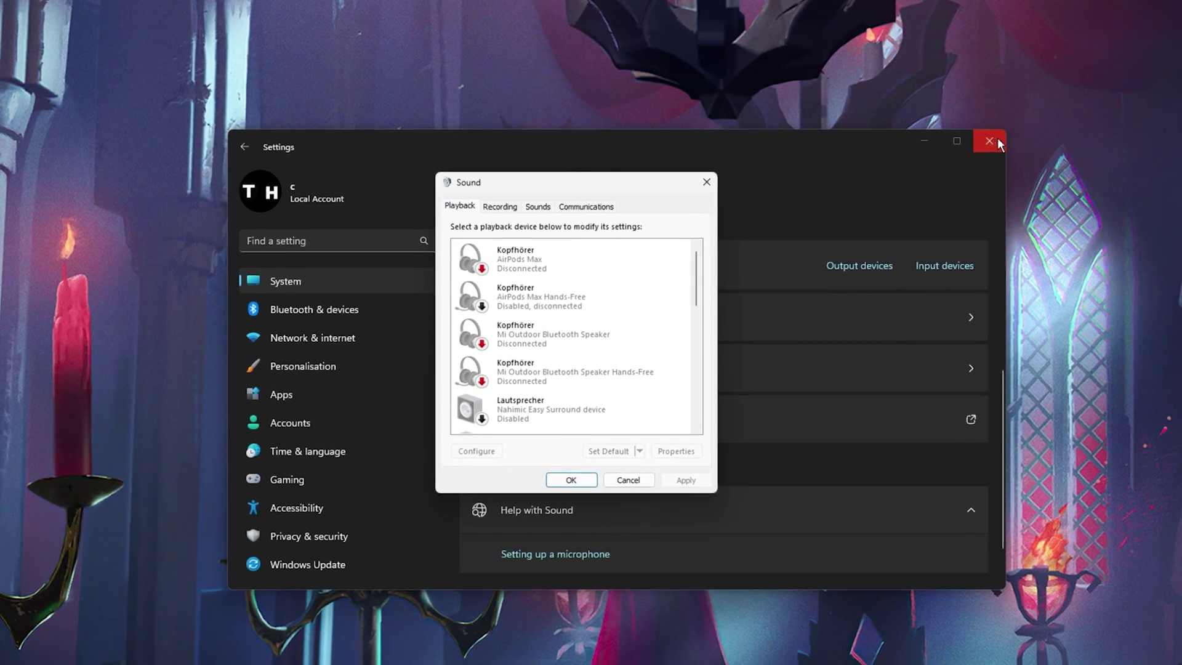
left_click(996, 142)
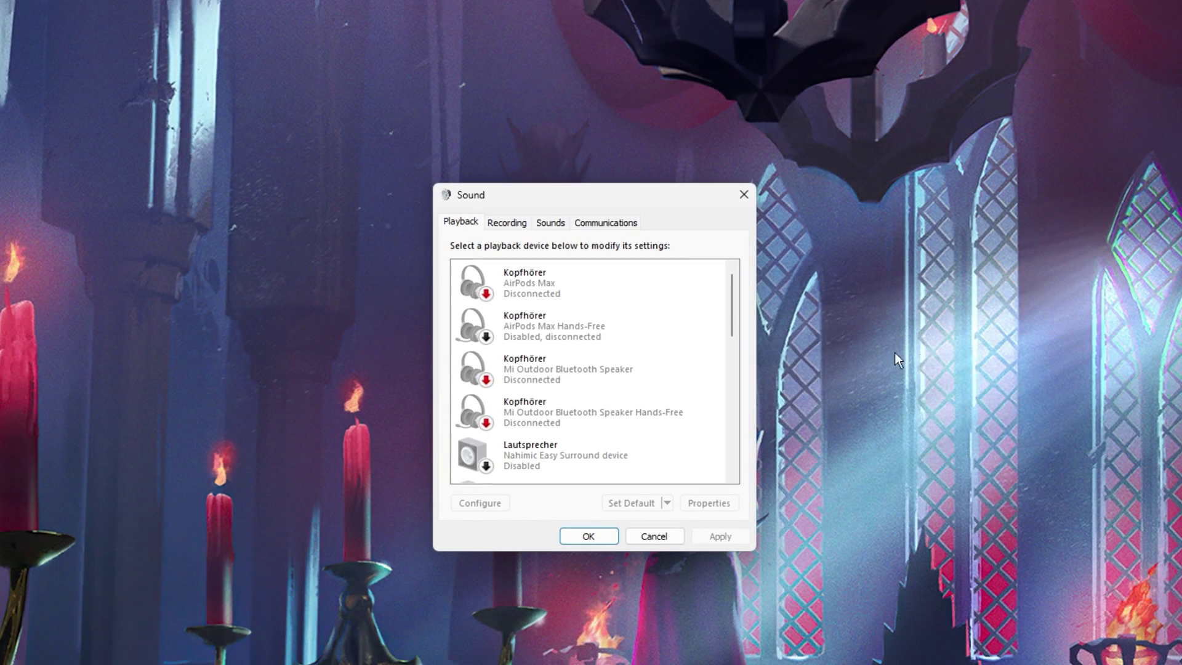
left_click(506, 222)
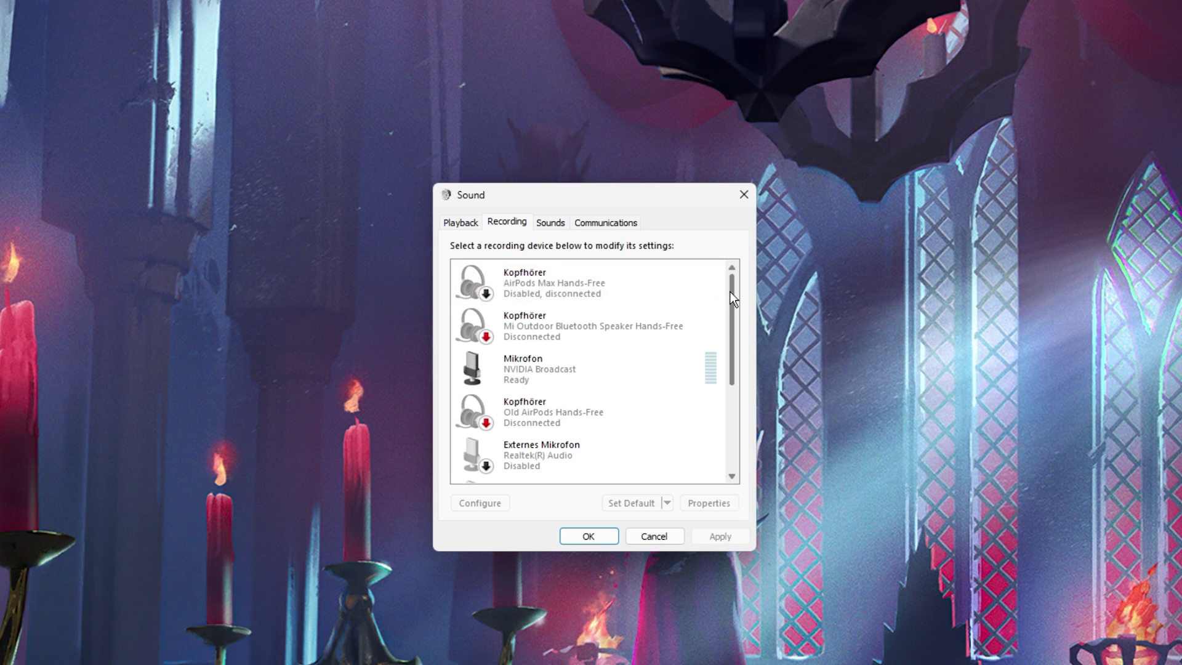
left_click_drag(730, 290, 728, 392)
Open Properties for the Samson Q2U Mikrofon and place the dialog beside the Sound window
left_click(699, 417)
right_click(619, 415)
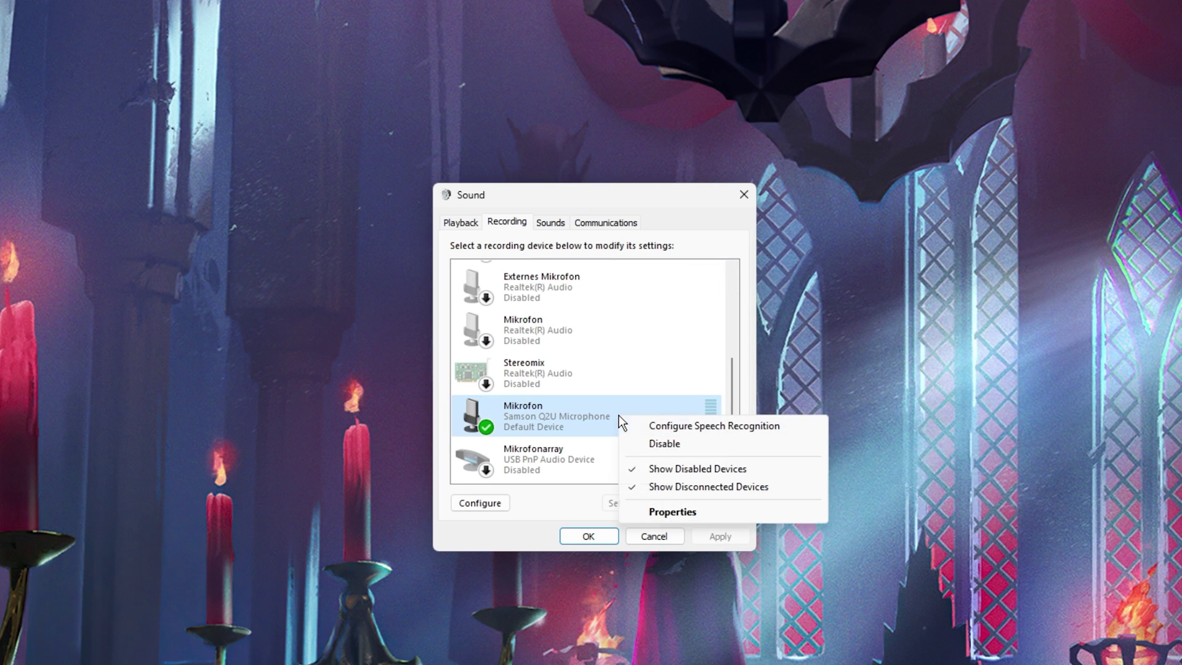
left_click(618, 414)
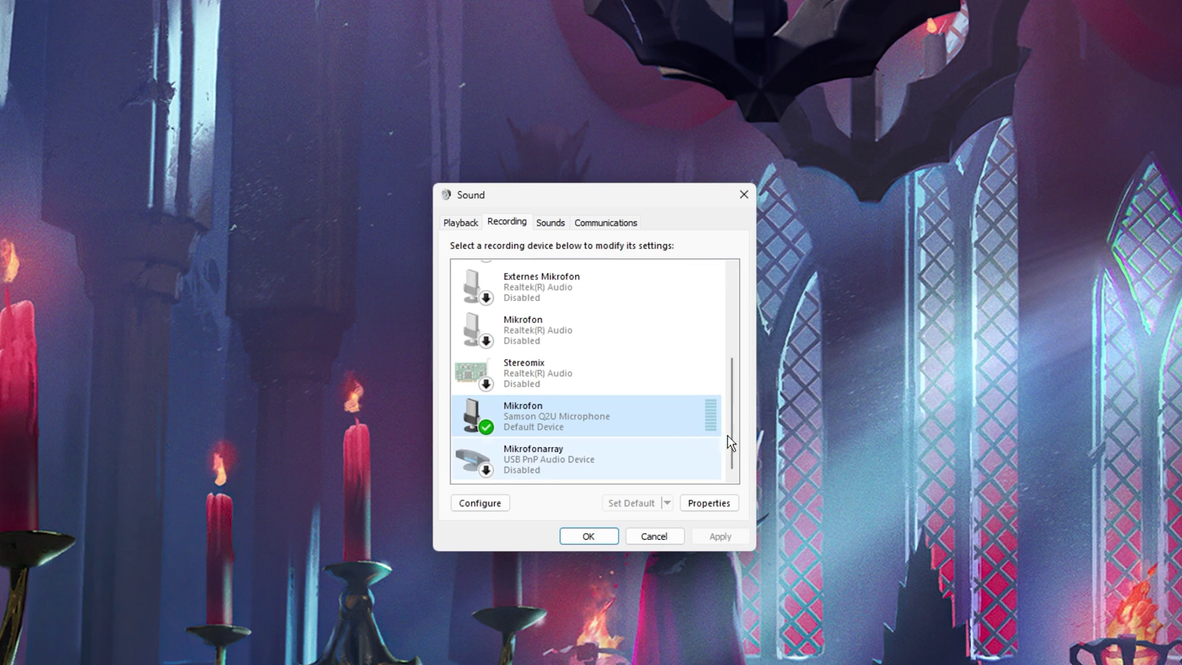
mouse_move(731, 434)
left_mouse_down()
mouse_move(767, 302)
mouse_move(736, 449)
left_mouse_up()
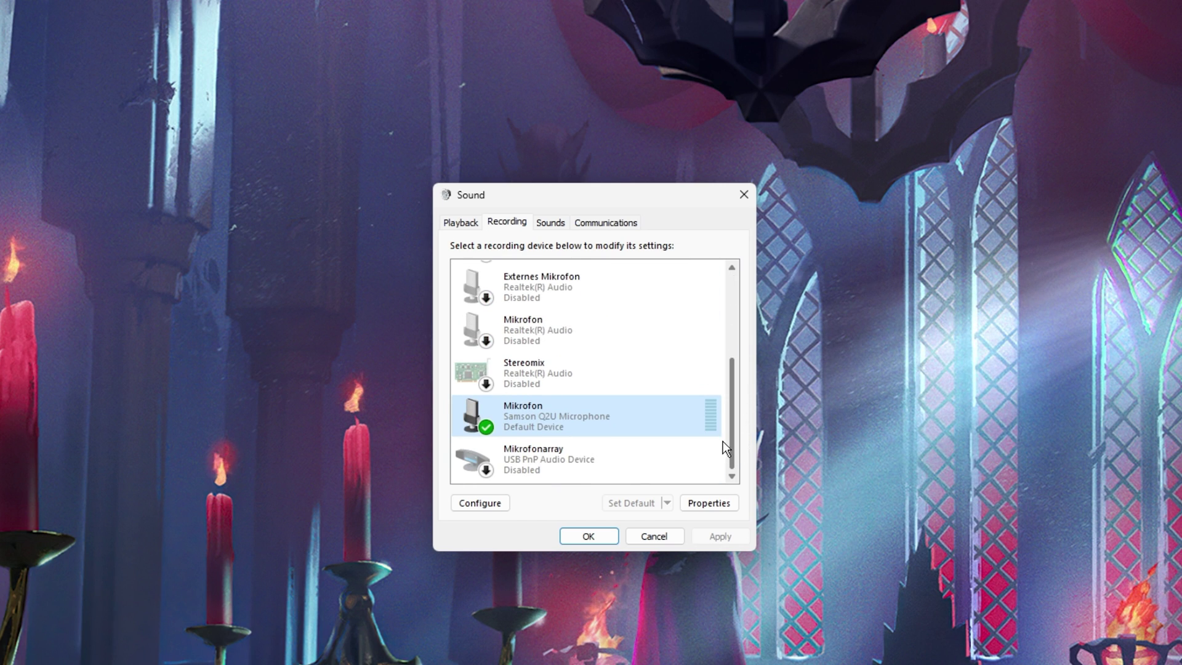
right_click(618, 429)
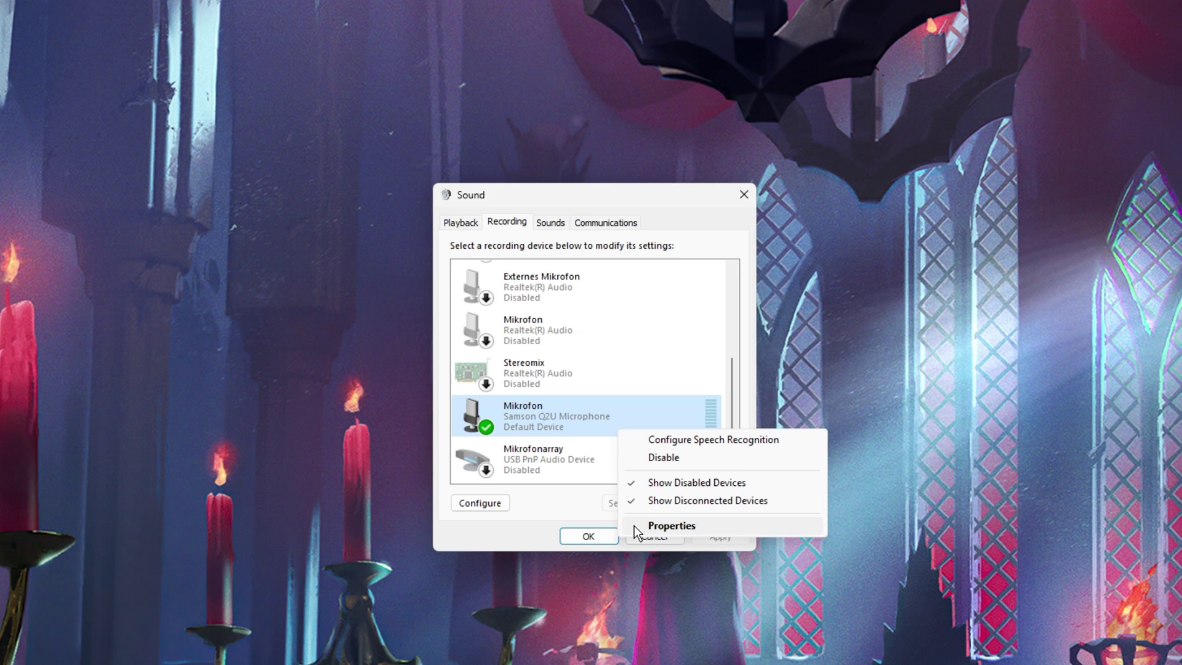
left_click(634, 525)
left_click_drag(527, 267, 775, 187)
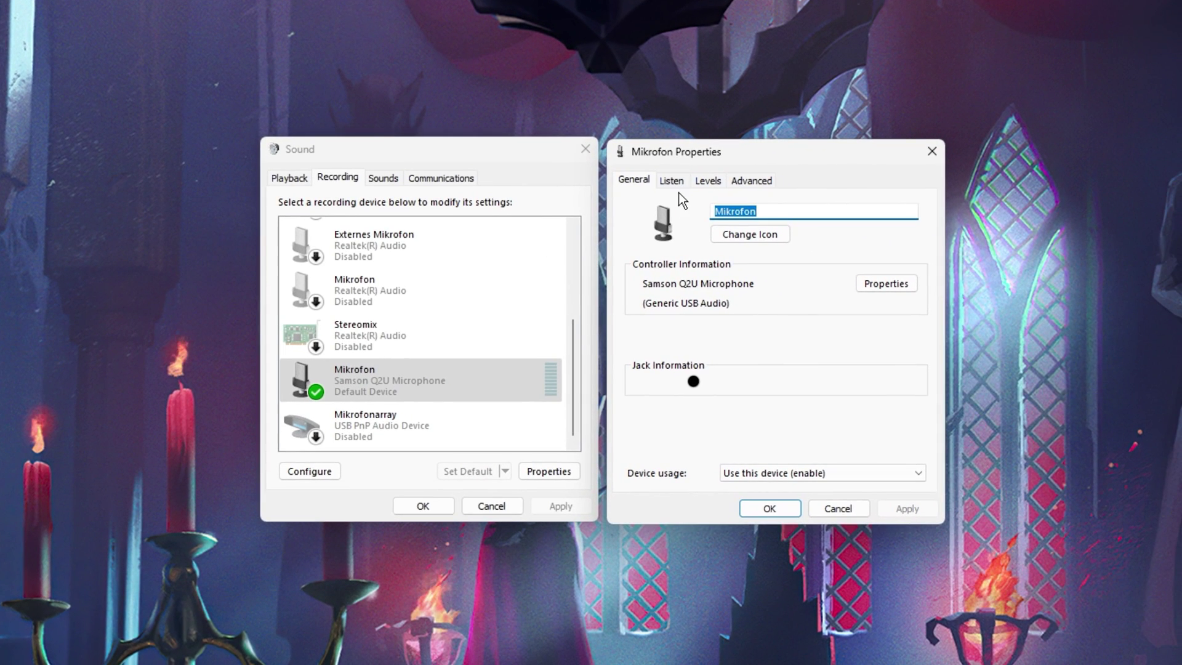
left_click(708, 183)
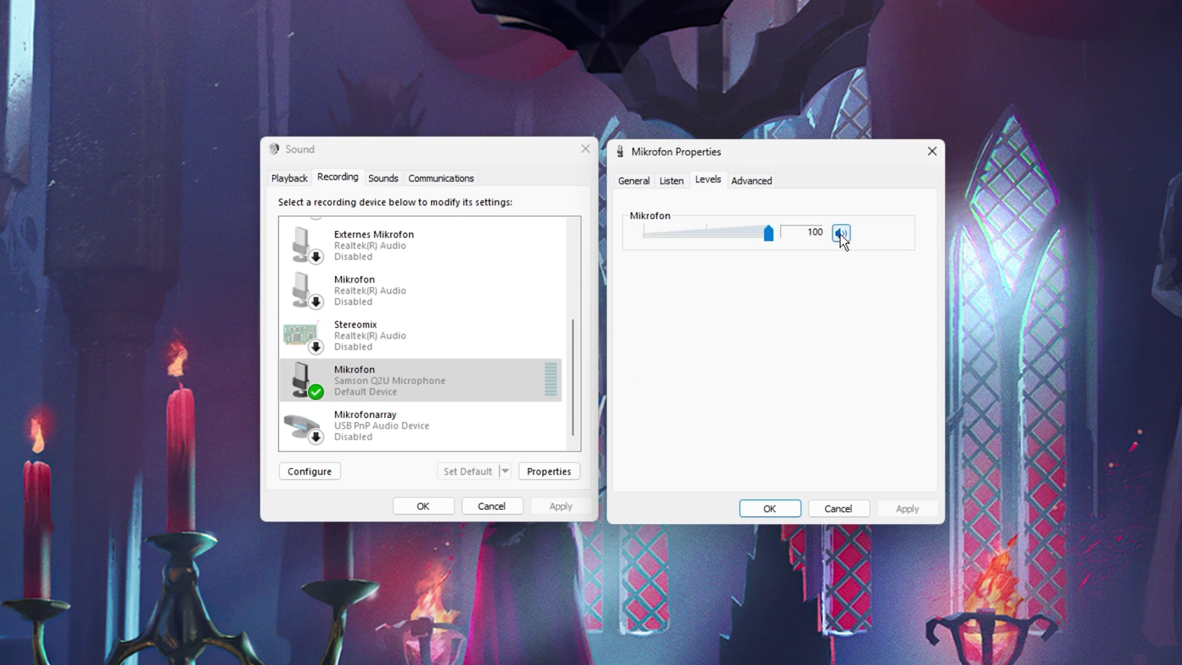
left_click(764, 184)
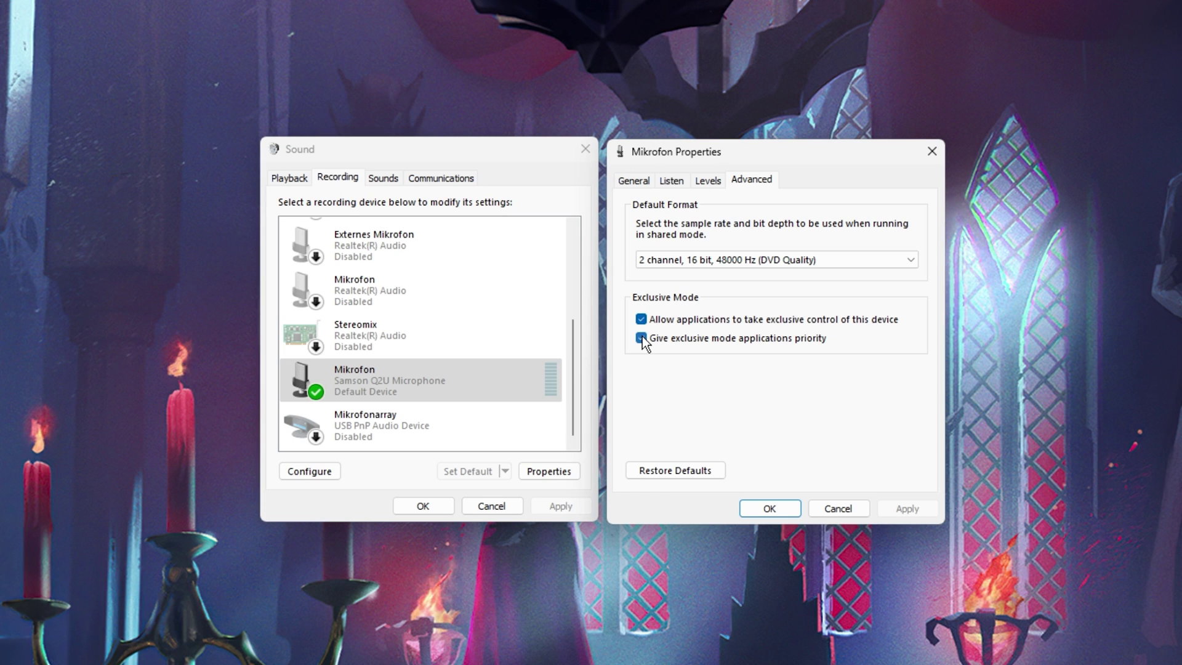
left_click(624, 179)
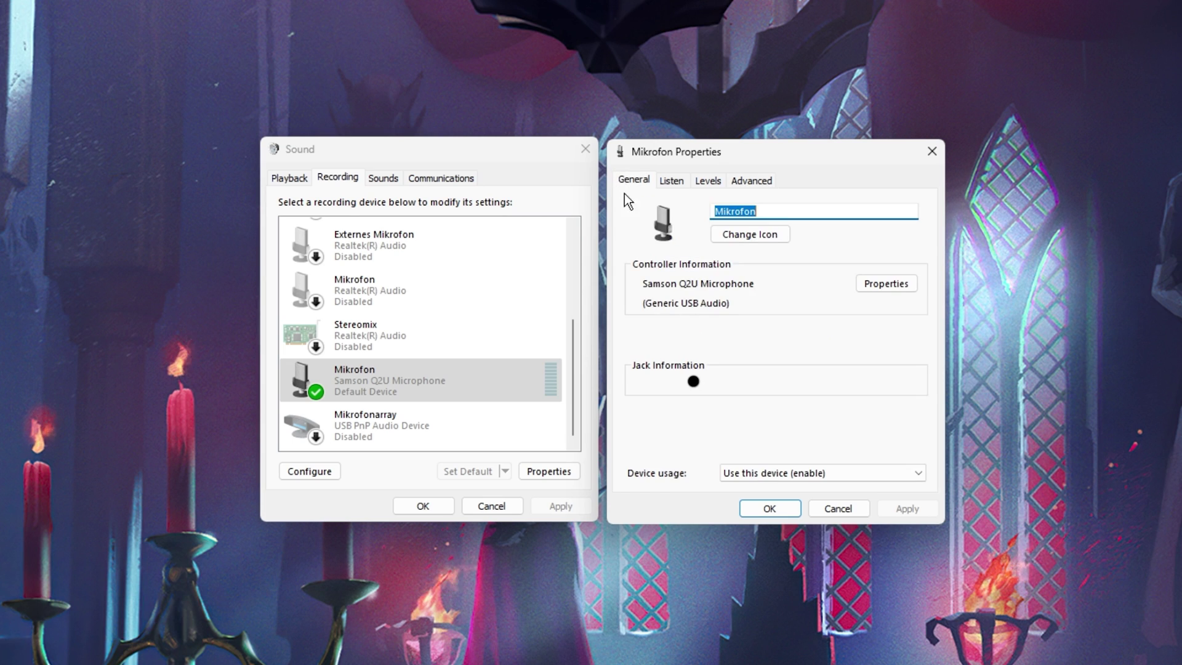
left_click(873, 284)
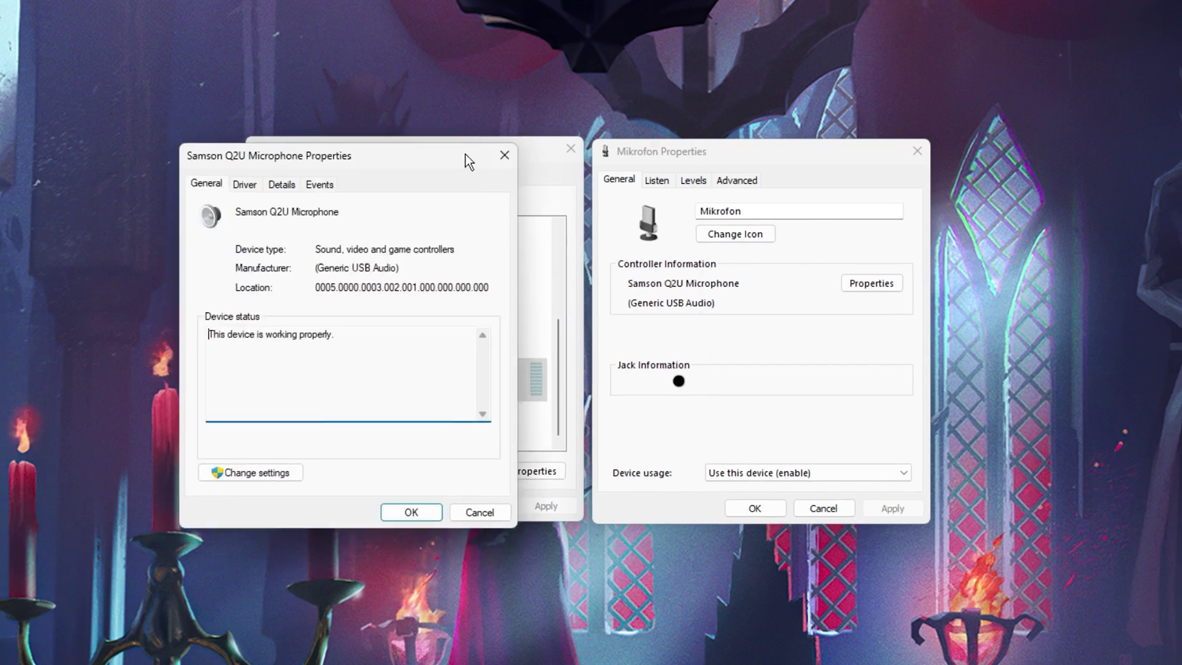
left_click_drag(477, 158, 1181, 148)
left_click_drag(1109, 142, 1156, 139)
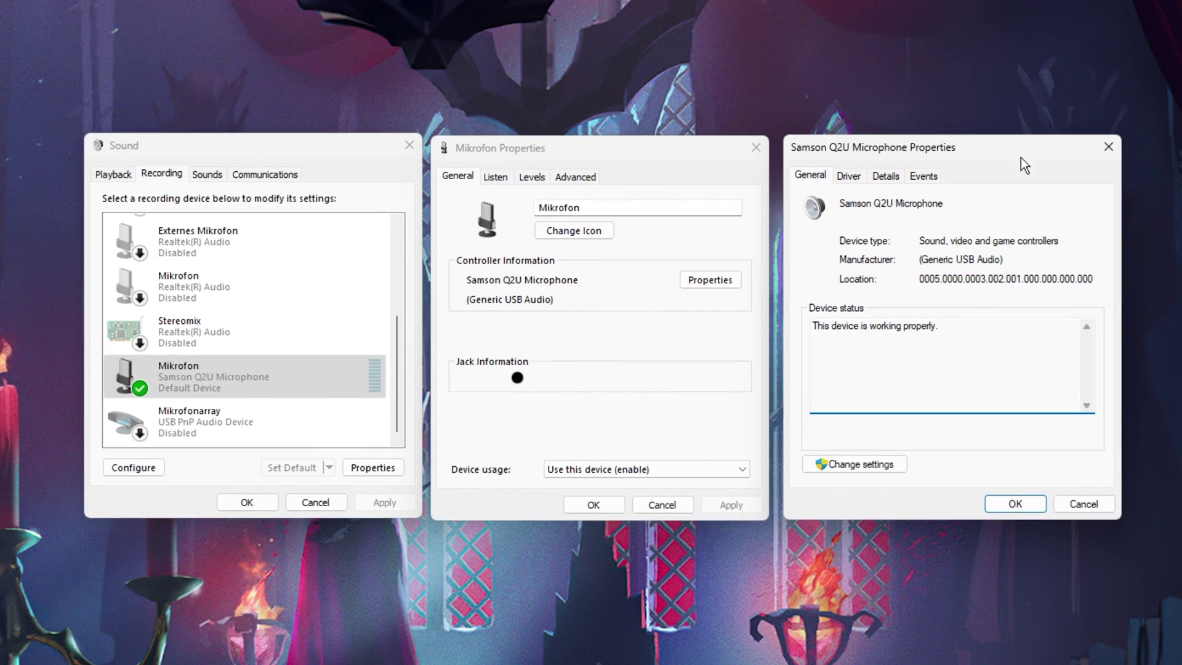
left_click(938, 178)
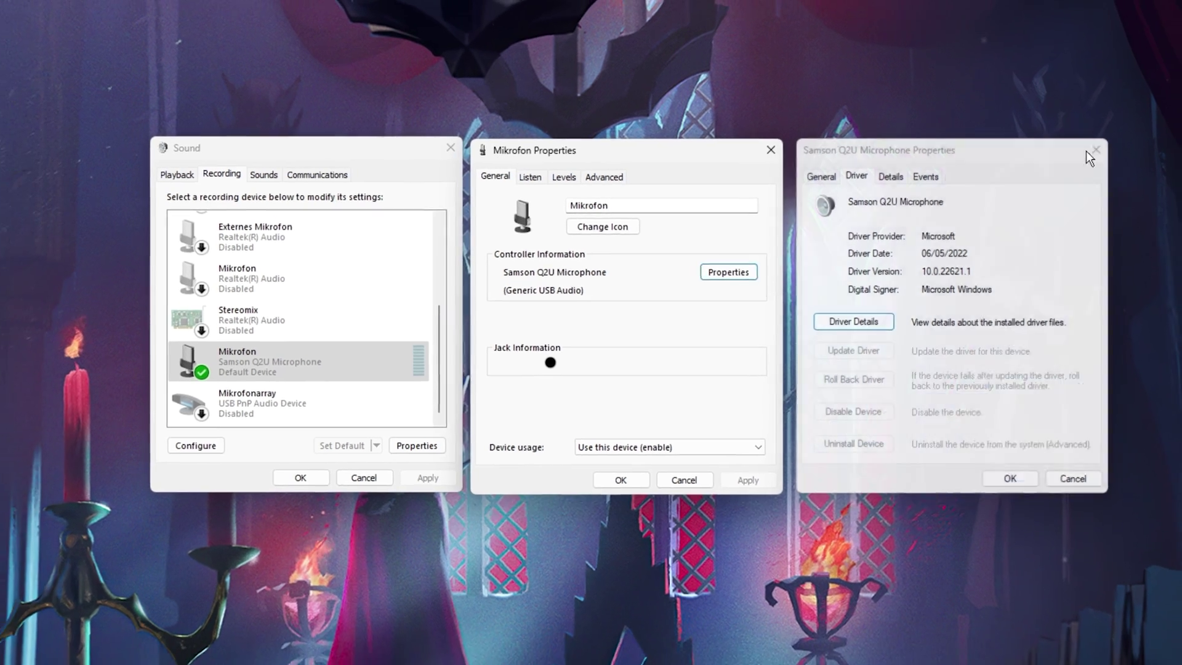
left_click(1108, 146)
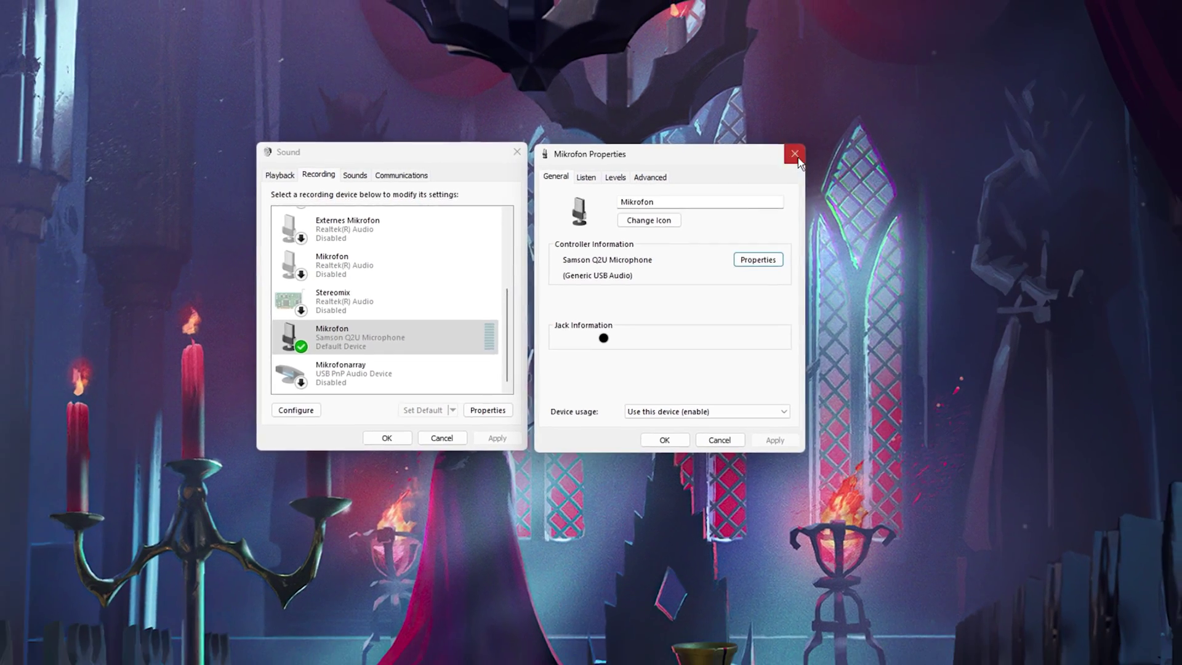
Close the microphone properties and Sound dialogs, then launch Windows Settings from Start search
left_click(756, 148)
left_click(409, 146)
key("super")
type("settings")
key("Return")
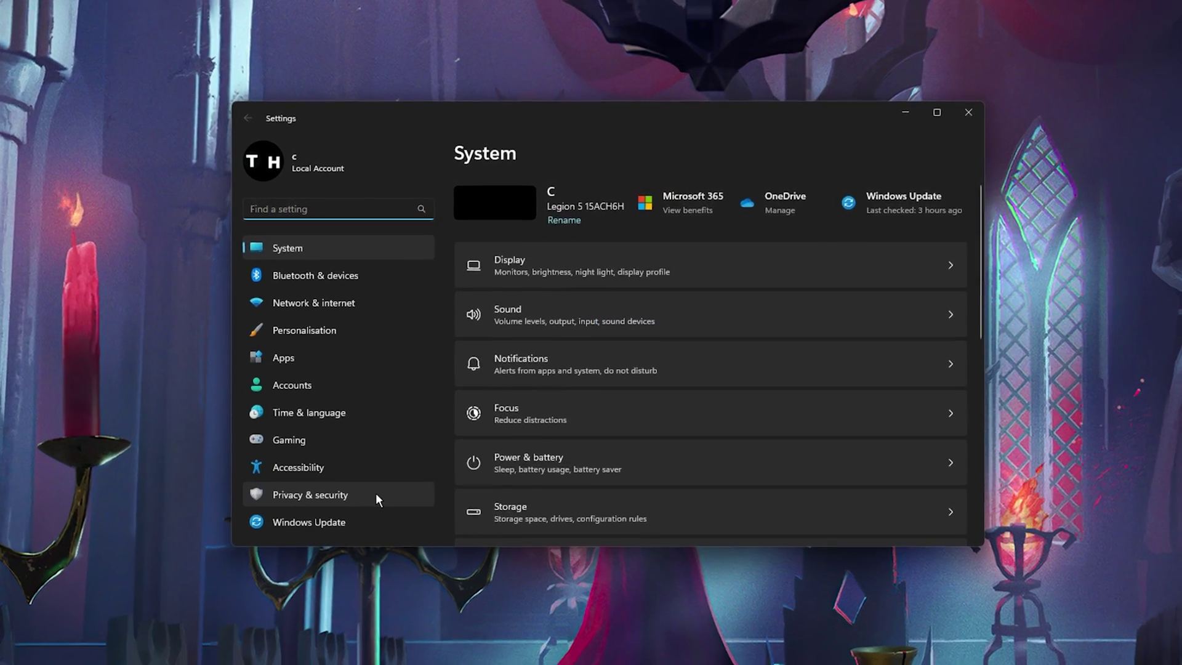
Open Privacy & security > Microphone and confirm microphone access and app access are both On
left_click(419, 440)
scroll(494, 384, "down", 7)
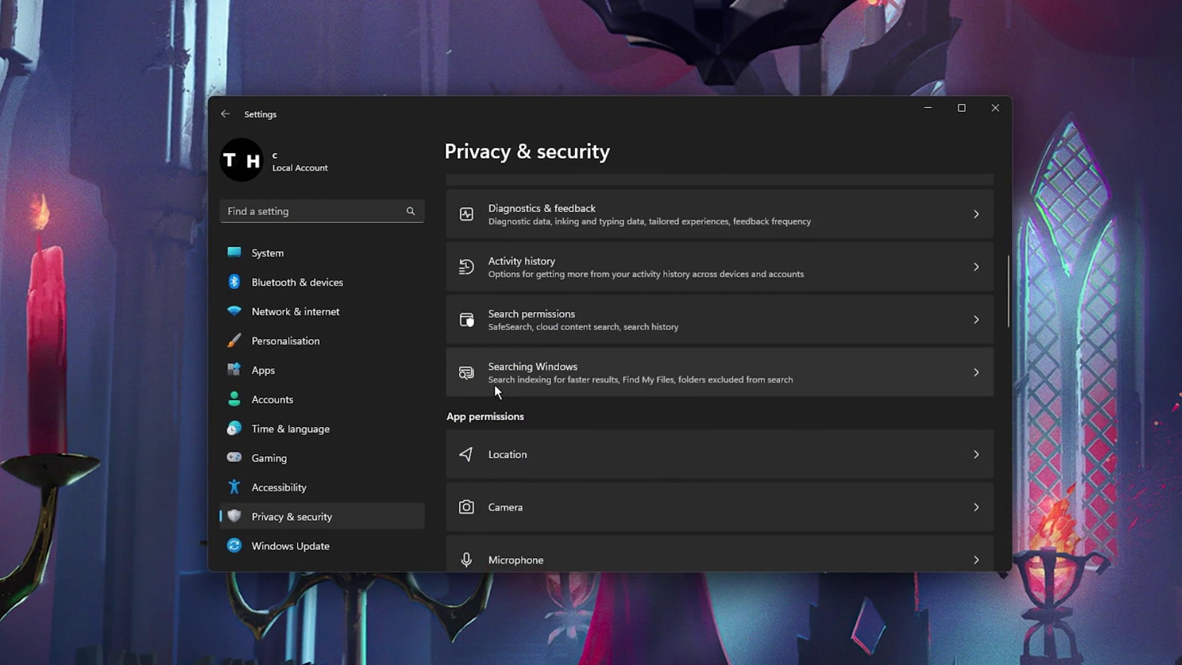
left_click(521, 500)
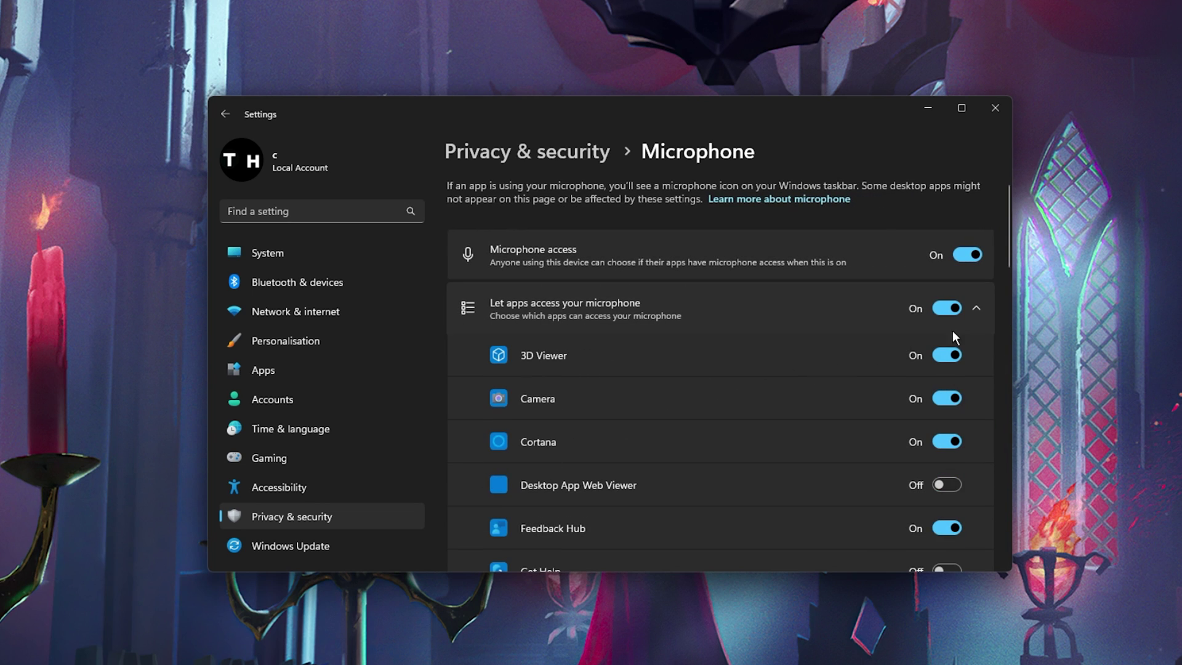
left_click_drag(1007, 235, 1006, 246)
scroll(1005, 247, "up", 1)
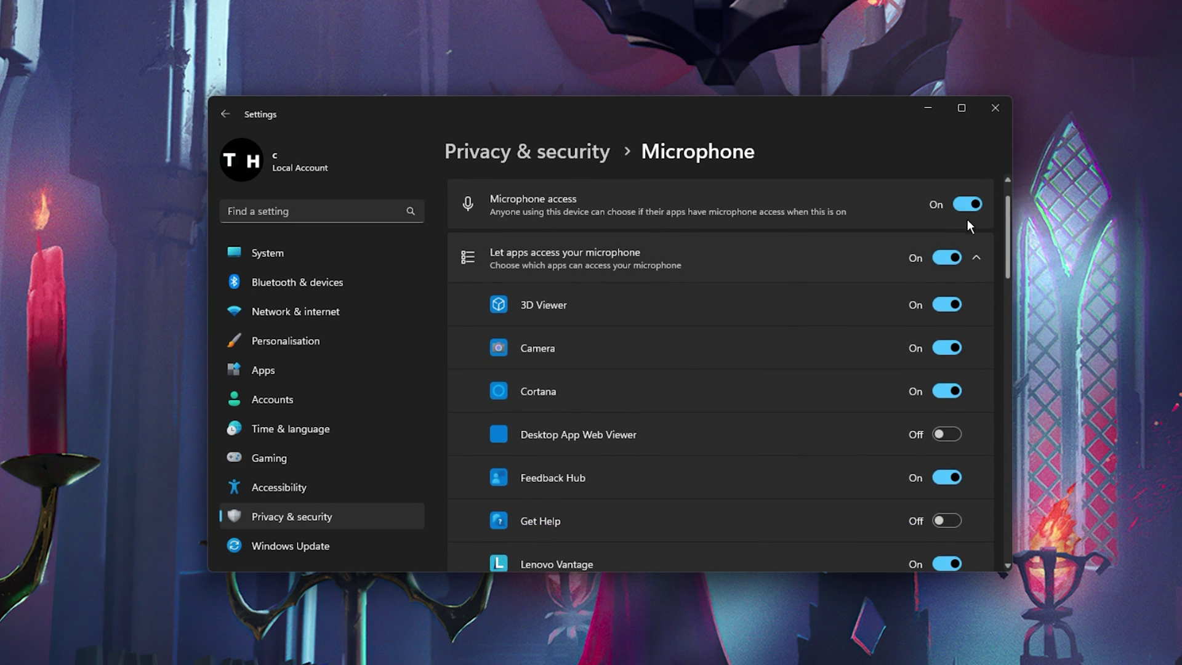